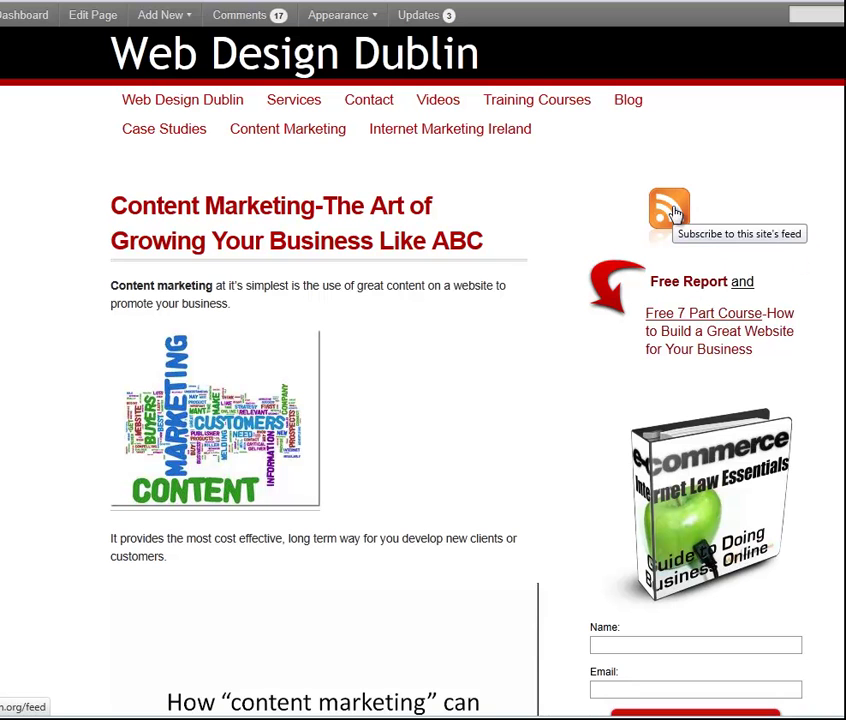
Open the Web Design Dublin site's RSS feed from the orange RSS icon in the sidebar.
{"action": "left_click", "coordinate": [672, 210]}
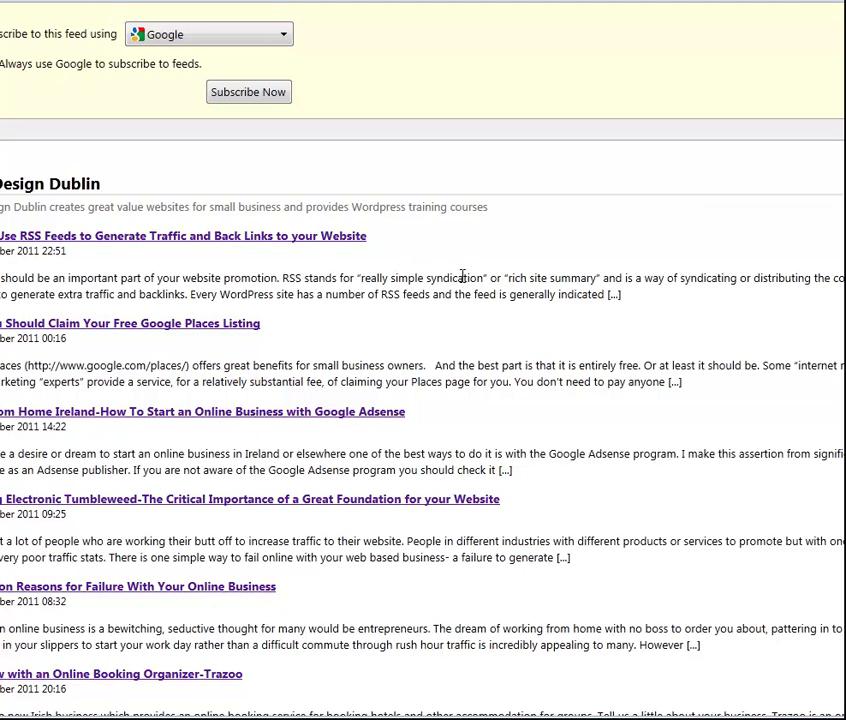
Scroll through the posts on webdesigndublin.org/feed, then switch to the FeedAgg.com Add RSS Feed tab.
{"action": "scroll", "coordinate": [463, 276], "scroll_direction": "down", "scroll_amount": 2}
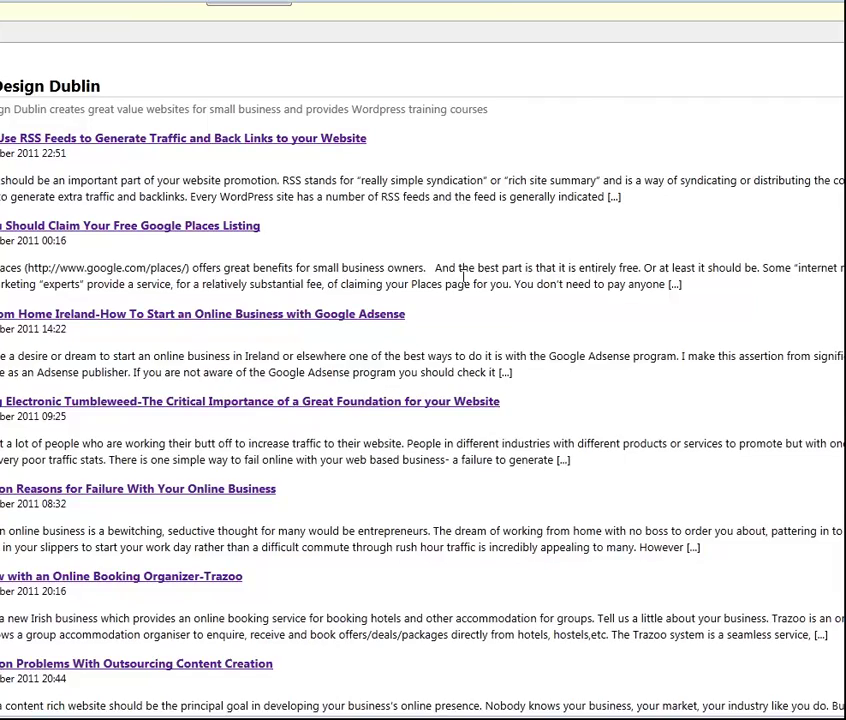
{"action": "scroll", "coordinate": [463, 280], "scroll_direction": "down", "scroll_amount": 6}
{"action": "scroll", "coordinate": [465, 284], "scroll_direction": "down", "scroll_amount": 2}
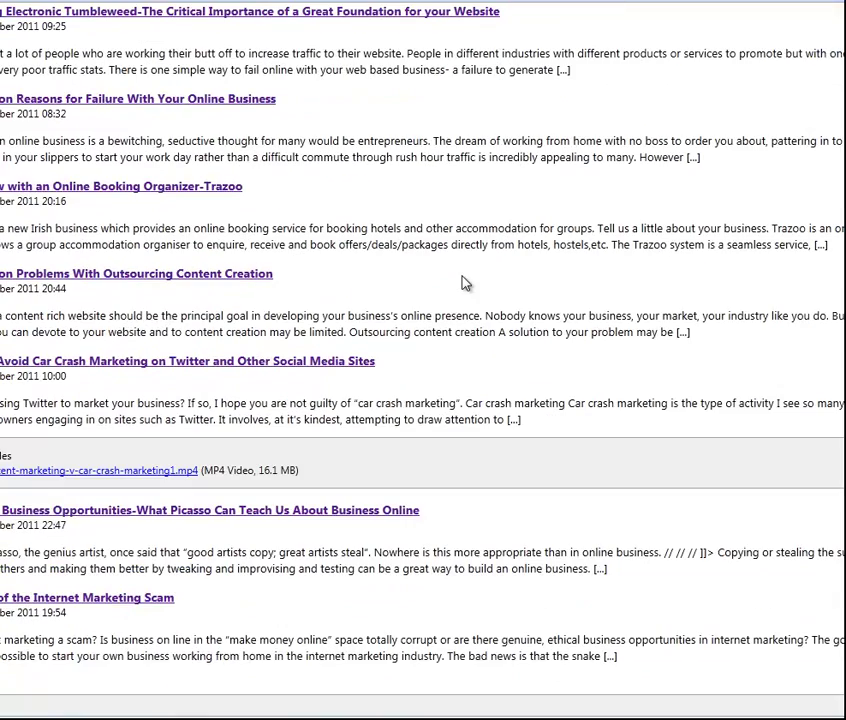
{"action": "scroll", "coordinate": [432, 423], "scroll_direction": "up", "scroll_amount": 7}
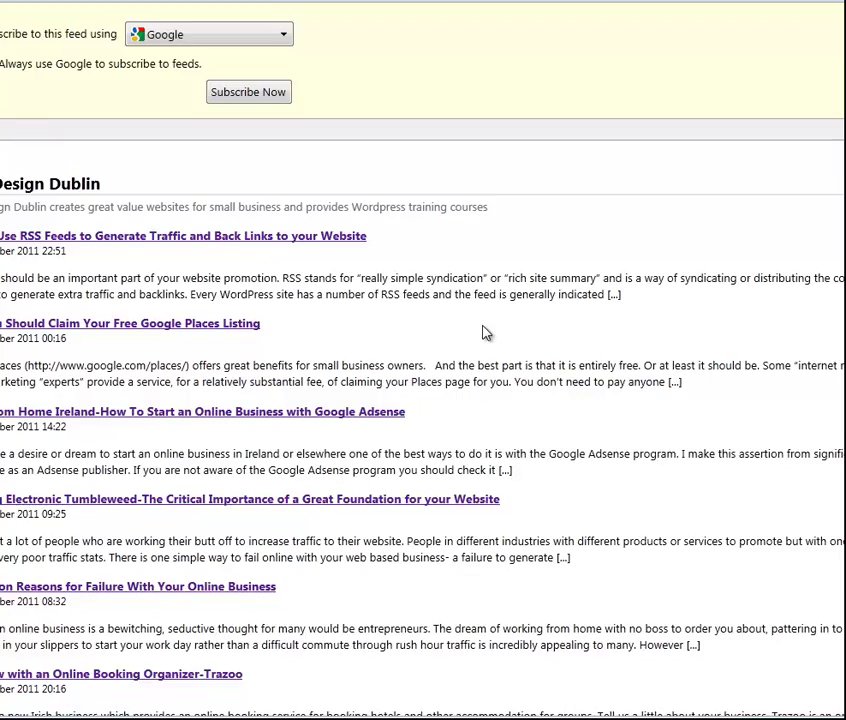
{"action": "scroll", "coordinate": [486, 333], "scroll_direction": "down", "scroll_amount": 2}
{"action": "scroll", "coordinate": [486, 333], "scroll_direction": "down", "scroll_amount": 4}
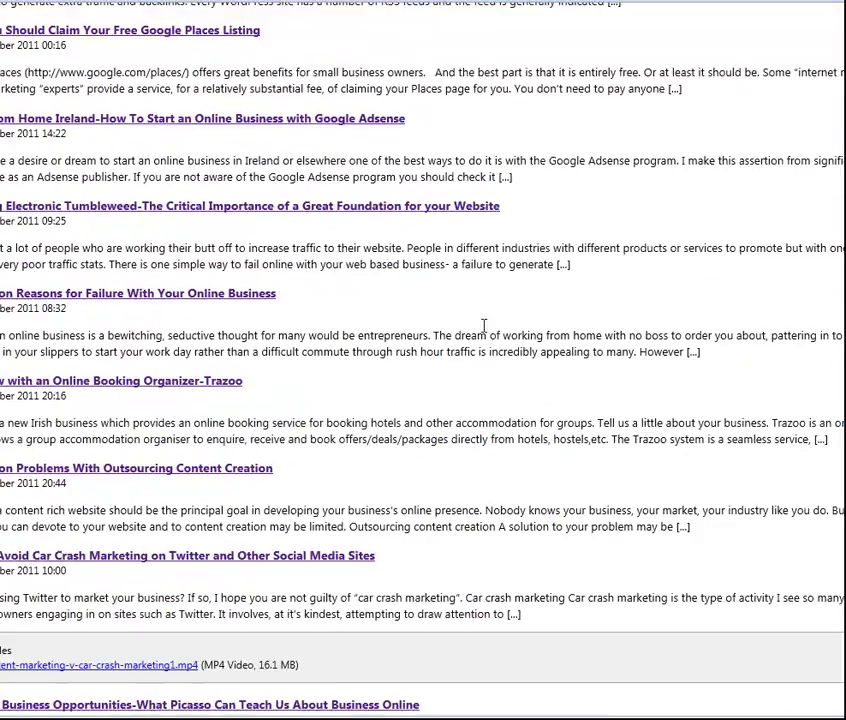
{"action": "scroll", "coordinate": [486, 325], "scroll_direction": "up", "scroll_amount": 5}
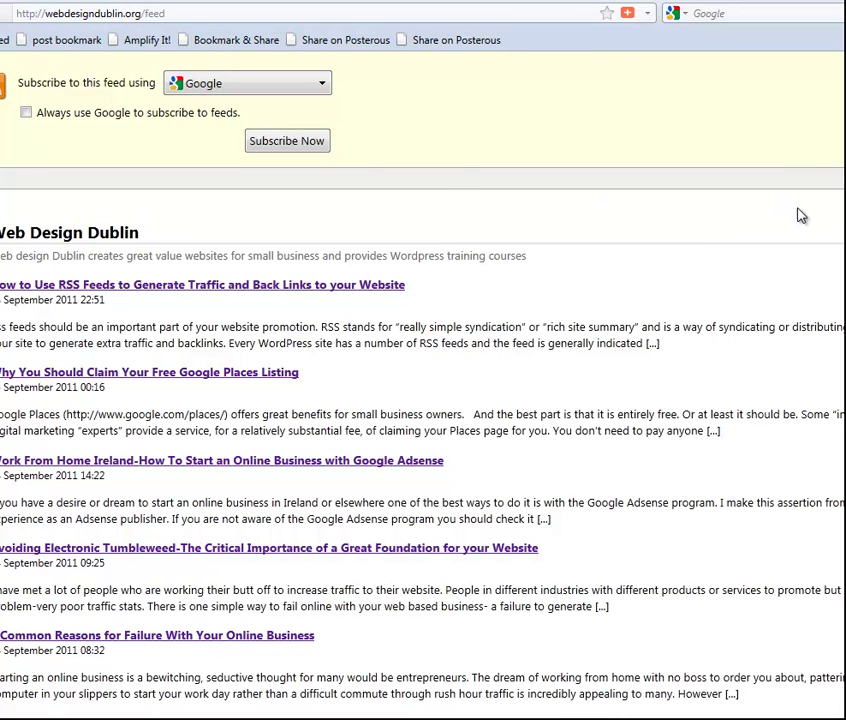
{"action": "left_click", "coordinate": [695, 3]}
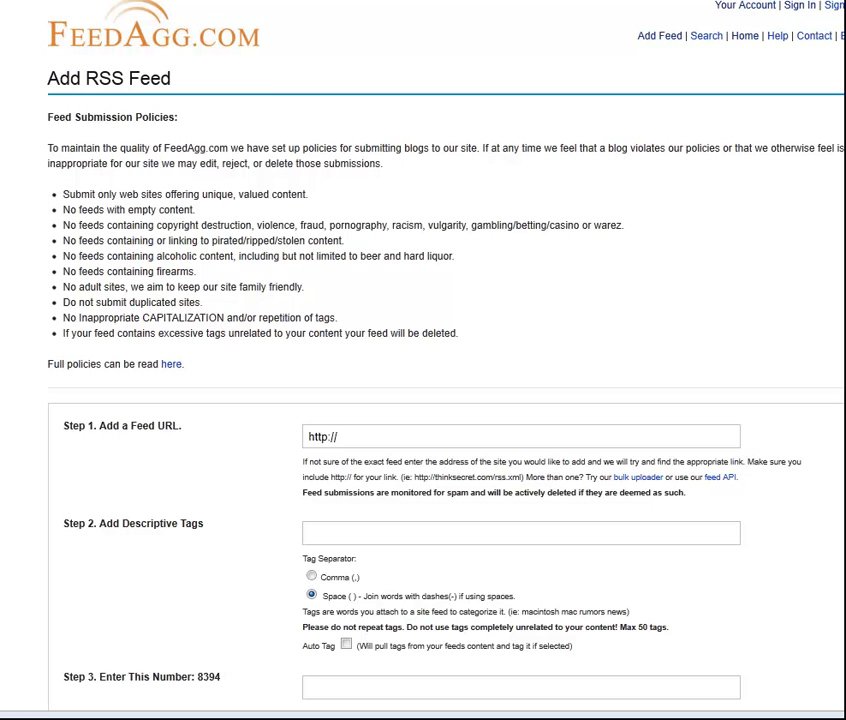
Scroll over FeedAgg's submission policies and empty form, then go back to the Web Design Dublin feed.
{"action": "scroll", "coordinate": [763, 514], "scroll_direction": "down", "scroll_amount": 2}
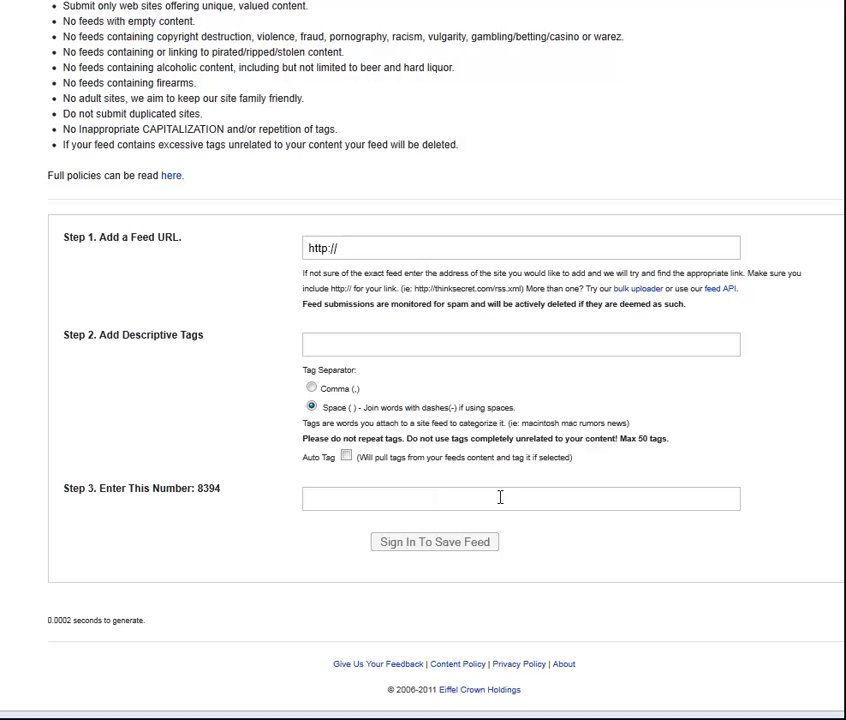
{"action": "scroll", "coordinate": [423, 360], "scroll_direction": "up", "scroll_amount": 1}
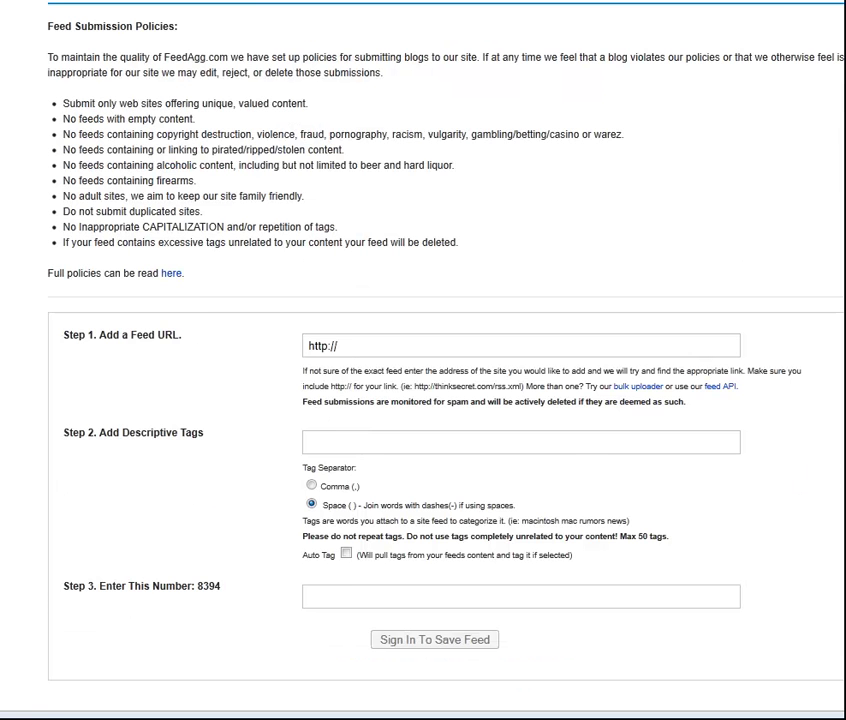
{"action": "scroll", "coordinate": [423, 360], "scroll_direction": "up", "scroll_amount": 1}
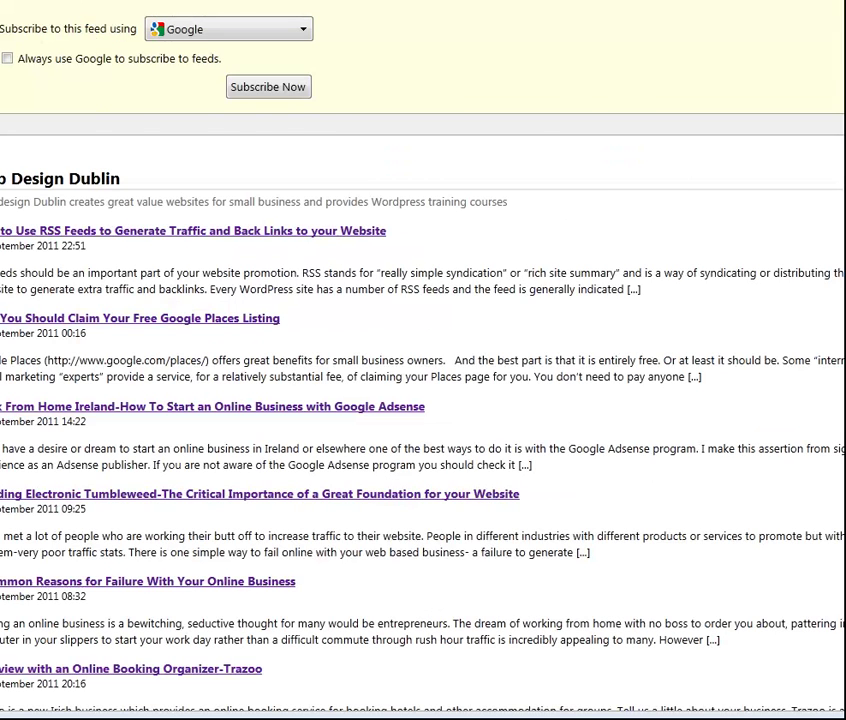
{"action": "key", "text": "alt+Left"}
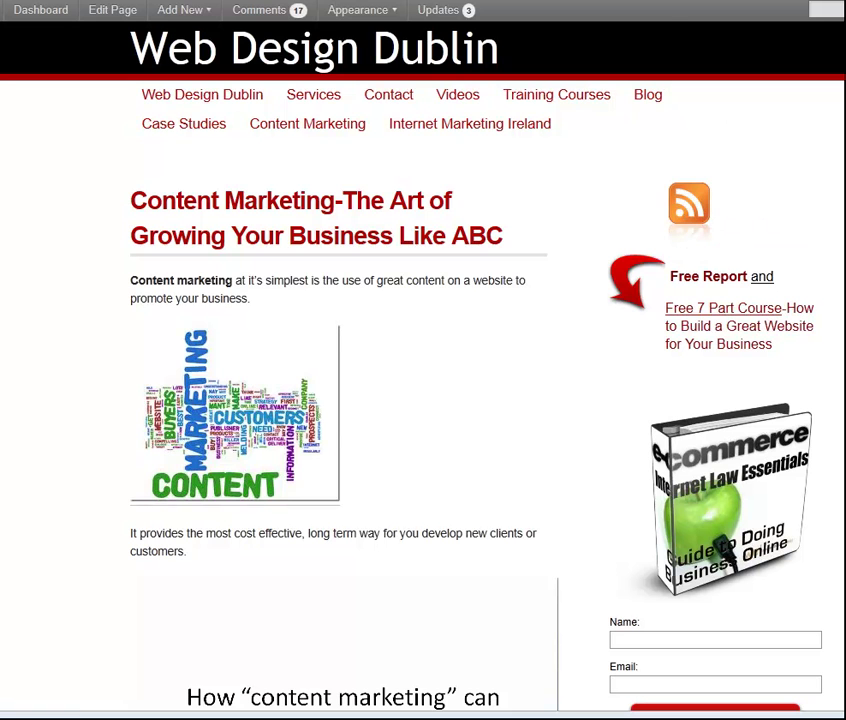
Move from the FeedAgg tab to Feedage's Submit your feed page and look at its Quick Links menus.
{"action": "left_click", "coordinate": [424, 1]}
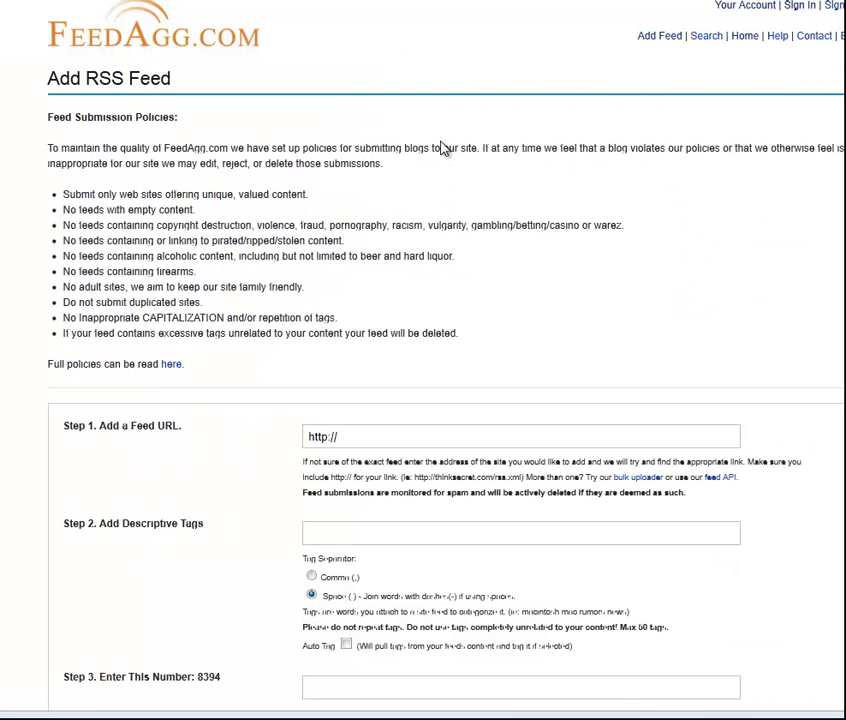
{"action": "key", "text": "ctrl+Tab"}
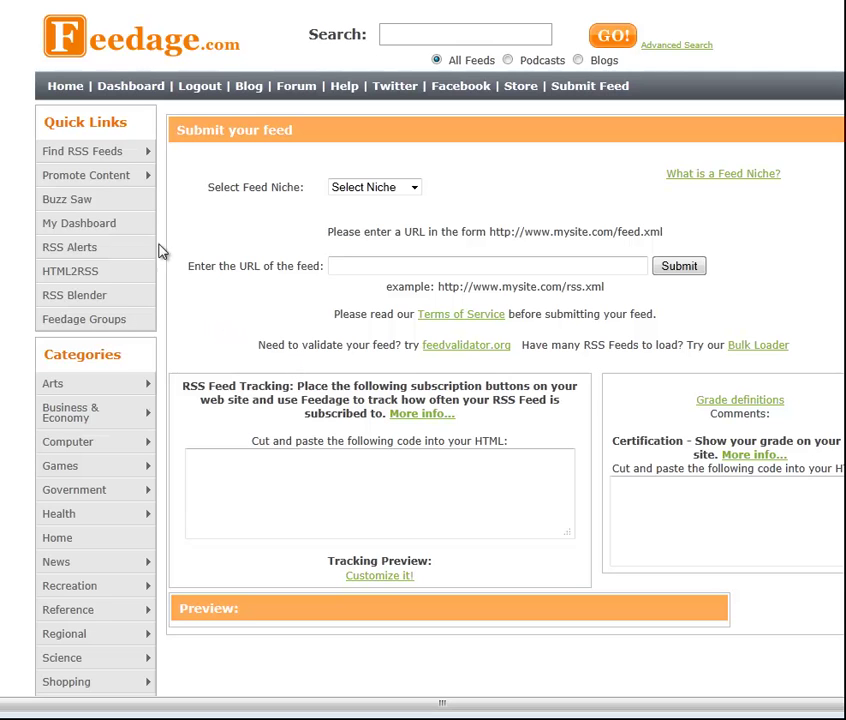
{"action": "mouse_move", "coordinate": [80, 158]}
{"action": "mouse_move", "coordinate": [86, 186]}
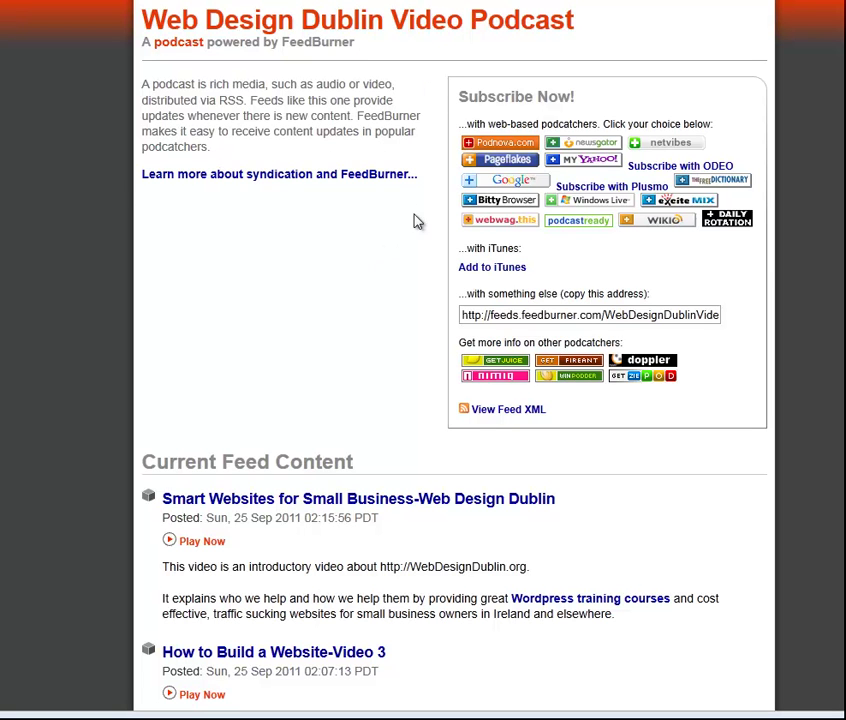
Scroll the FeedBurner Video Podcast feed down to the footer and back up to the top.
{"action": "scroll", "coordinate": [406, 243], "scroll_direction": "down", "scroll_amount": 8}
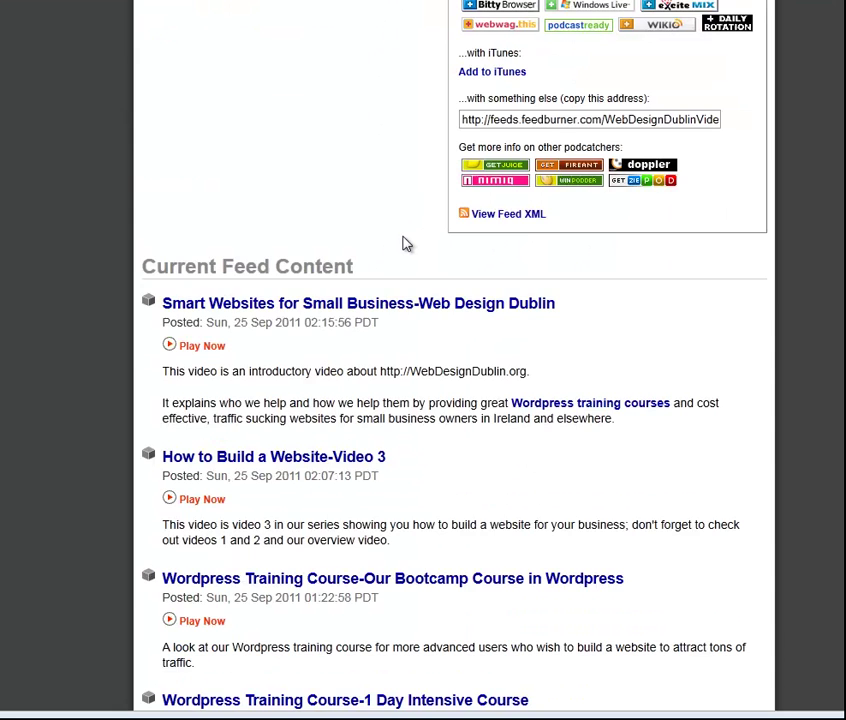
{"action": "scroll", "coordinate": [406, 243], "scroll_direction": "down", "scroll_amount": 4}
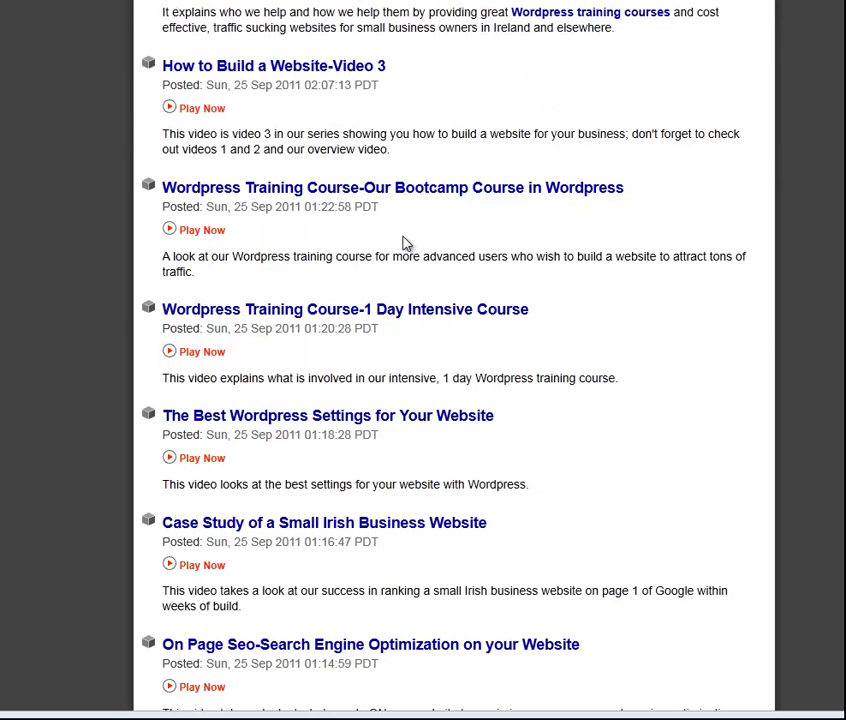
{"action": "scroll", "coordinate": [406, 243], "scroll_direction": "up", "scroll_amount": 4}
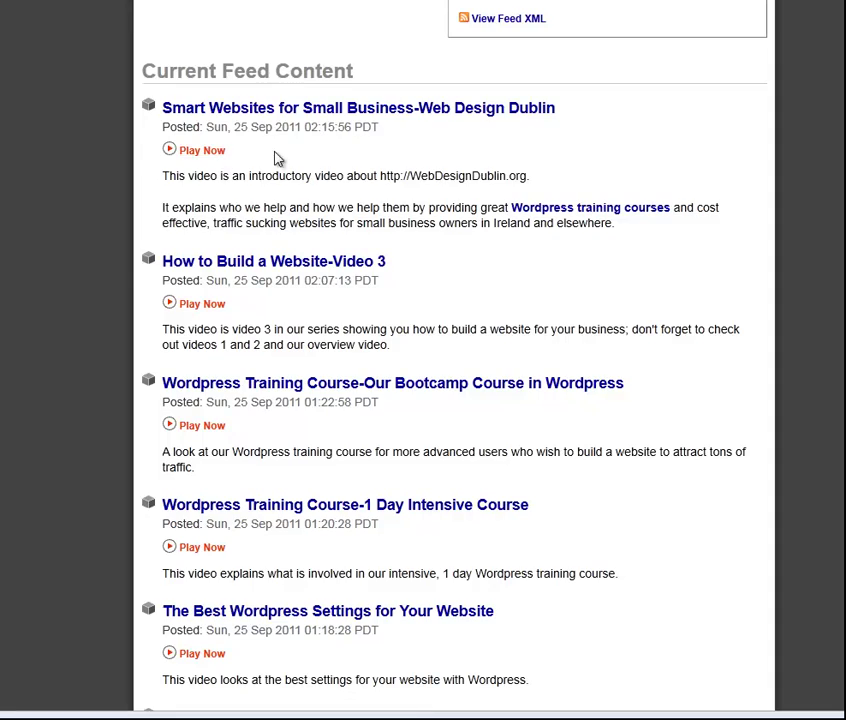
{"action": "scroll", "coordinate": [332, 253], "scroll_direction": "down", "scroll_amount": 6}
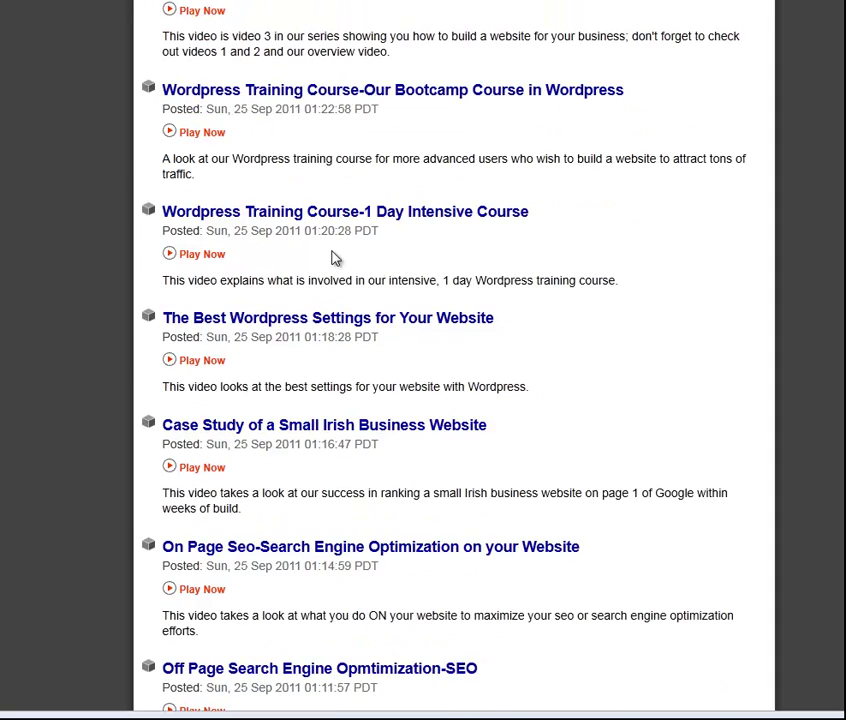
{"action": "scroll", "coordinate": [522, 297], "scroll_direction": "down", "scroll_amount": 8}
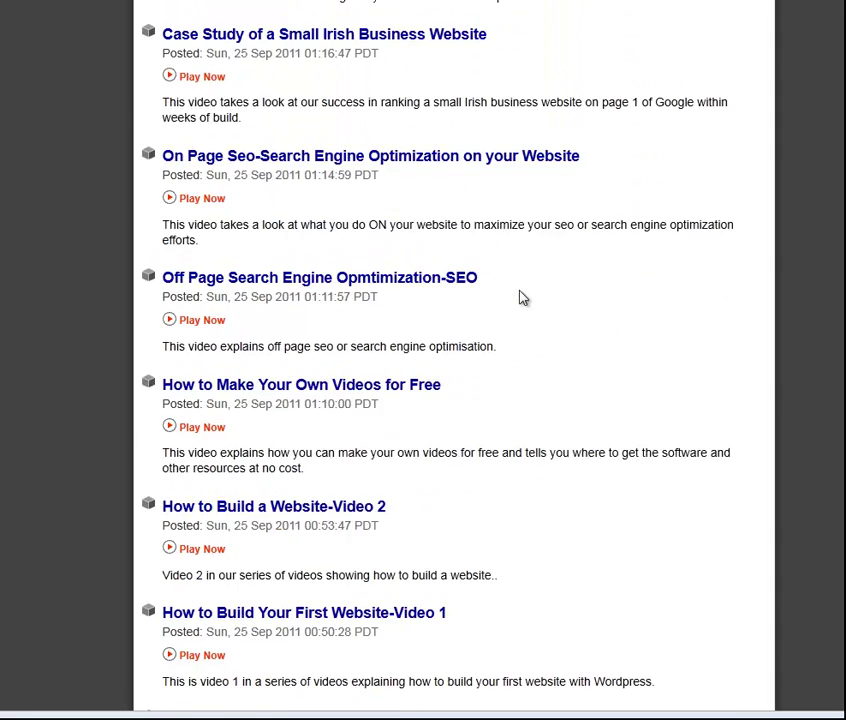
{"action": "scroll", "coordinate": [522, 297], "scroll_direction": "down", "scroll_amount": 8}
{"action": "scroll", "coordinate": [522, 297], "scroll_direction": "down", "scroll_amount": 12}
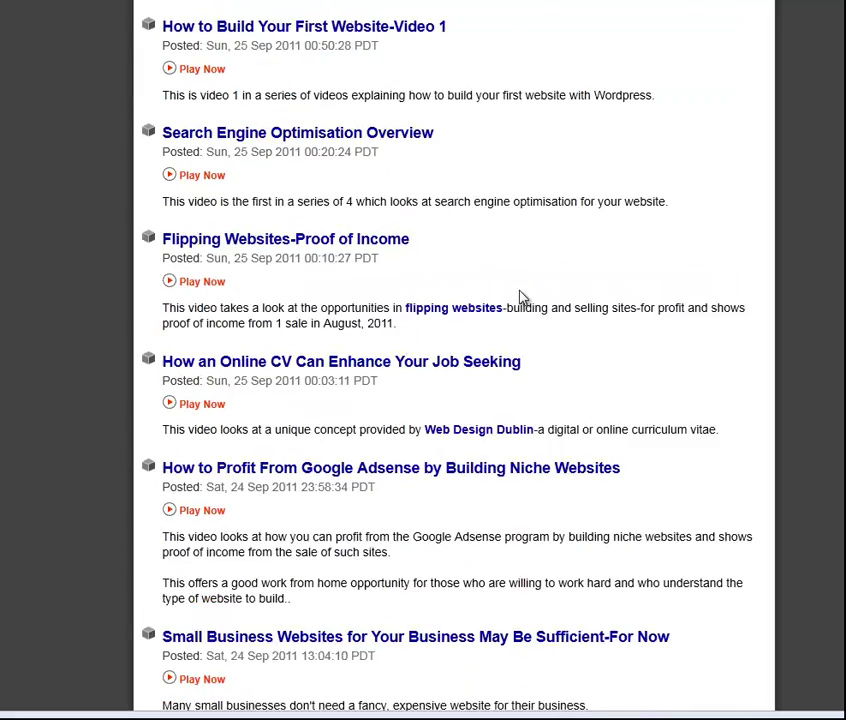
{"action": "scroll", "coordinate": [520, 297], "scroll_direction": "down", "scroll_amount": 2}
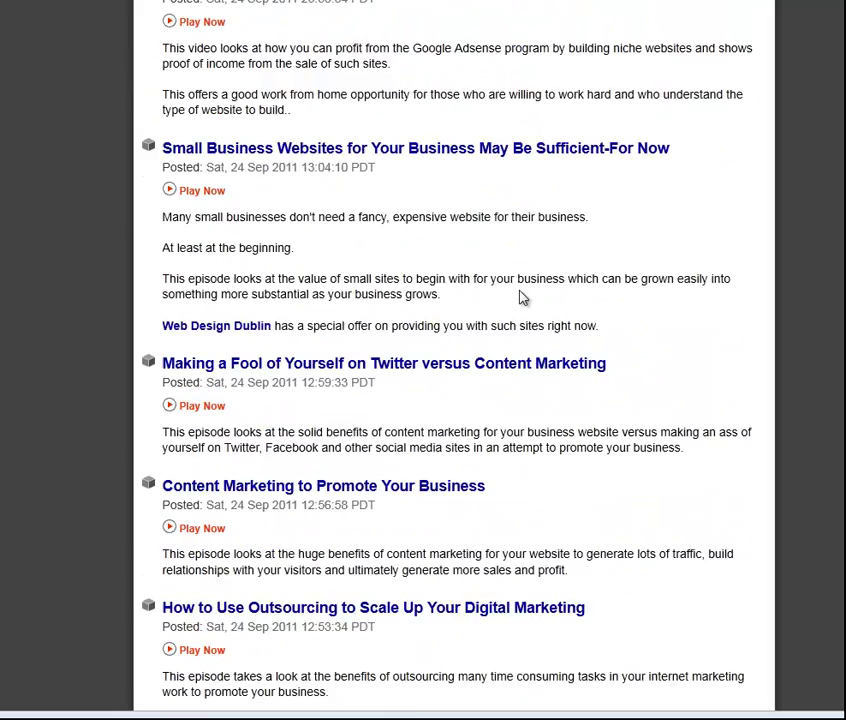
{"action": "scroll", "coordinate": [520, 297], "scroll_direction": "down", "scroll_amount": 4}
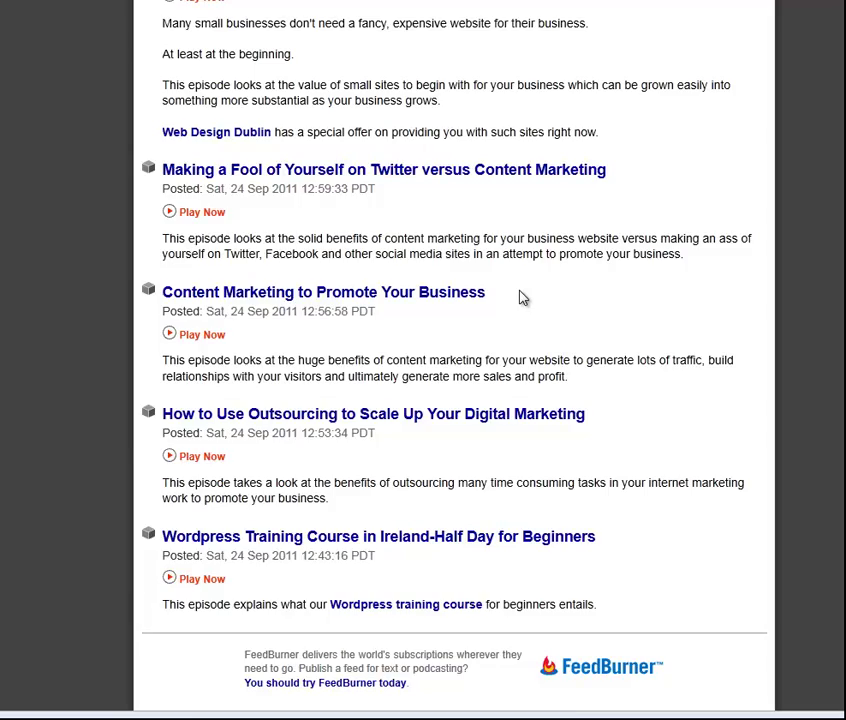
{"action": "scroll", "coordinate": [520, 297], "scroll_direction": "up", "scroll_amount": 14}
{"action": "scroll", "coordinate": [520, 297], "scroll_direction": "up", "scroll_amount": 12}
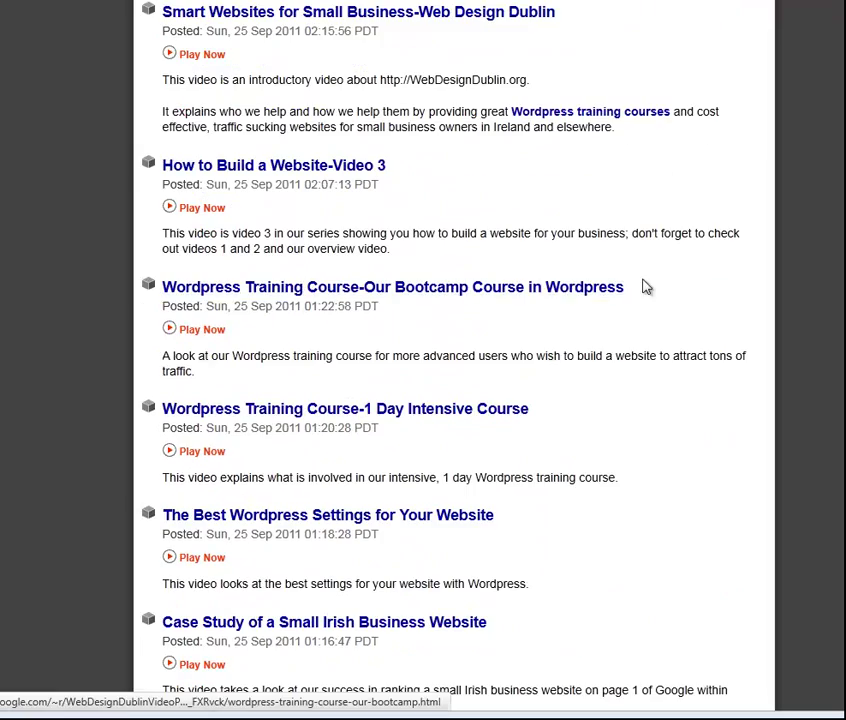
{"action": "scroll", "coordinate": [644, 285], "scroll_direction": "up", "scroll_amount": 4}
{"action": "scroll", "coordinate": [721, 285], "scroll_direction": "up", "scroll_amount": 1}
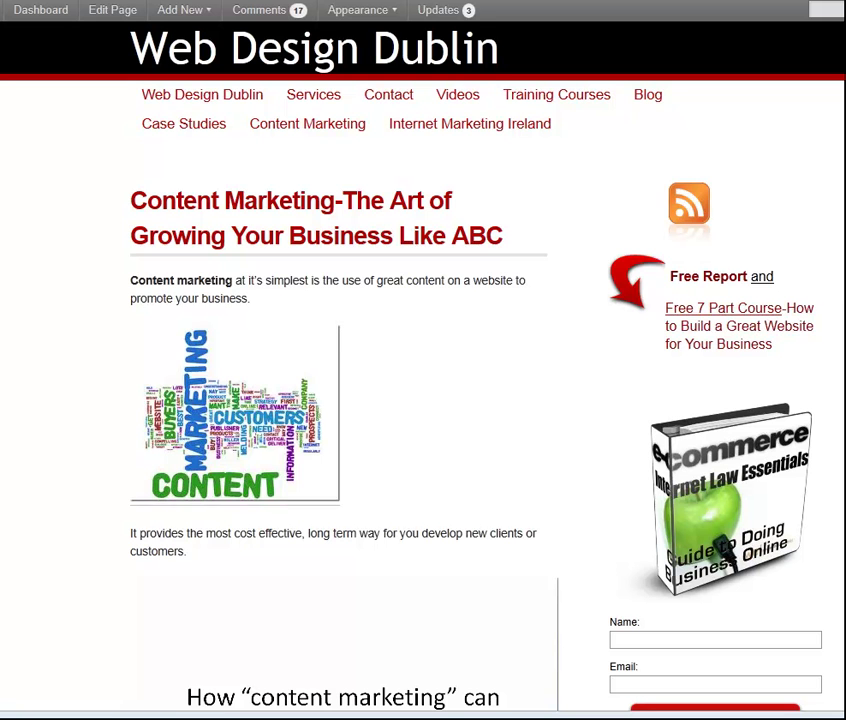
Scroll to the Categories sidebar and open the Online Marketing Ireland category, led by the Google Places post.
{"action": "scroll", "coordinate": [423, 400], "scroll_direction": "down", "scroll_amount": 1}
{"action": "scroll", "coordinate": [423, 400], "scroll_direction": "down", "scroll_amount": 11}
{"action": "scroll", "coordinate": [423, 400], "scroll_direction": "down", "scroll_amount": 6}
{"action": "scroll", "coordinate": [423, 400], "scroll_direction": "down", "scroll_amount": 9}
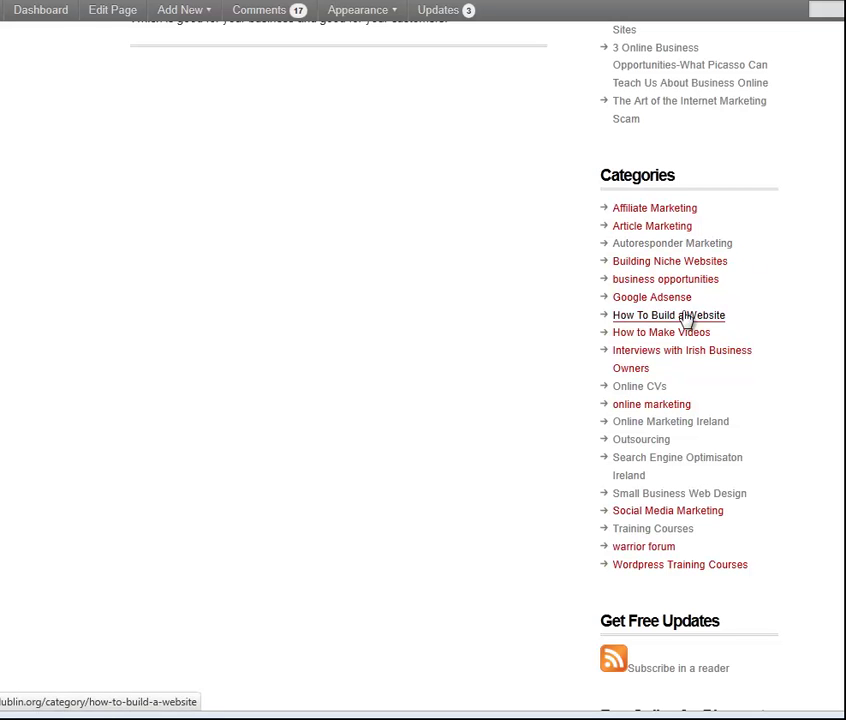
{"action": "left_click", "coordinate": [672, 424]}
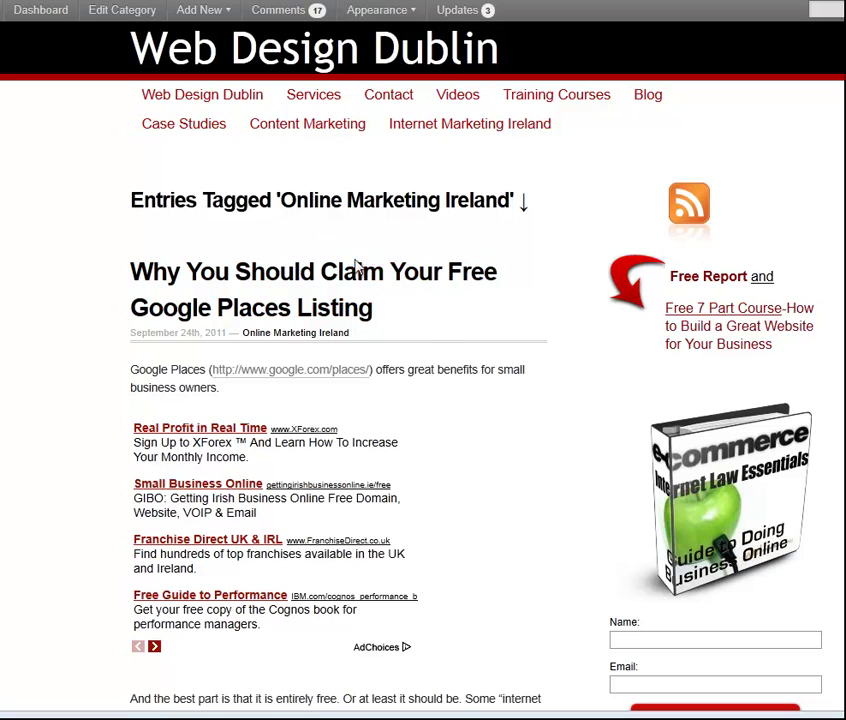
{"action": "scroll", "coordinate": [490, 250], "scroll_direction": "down", "scroll_amount": 10}
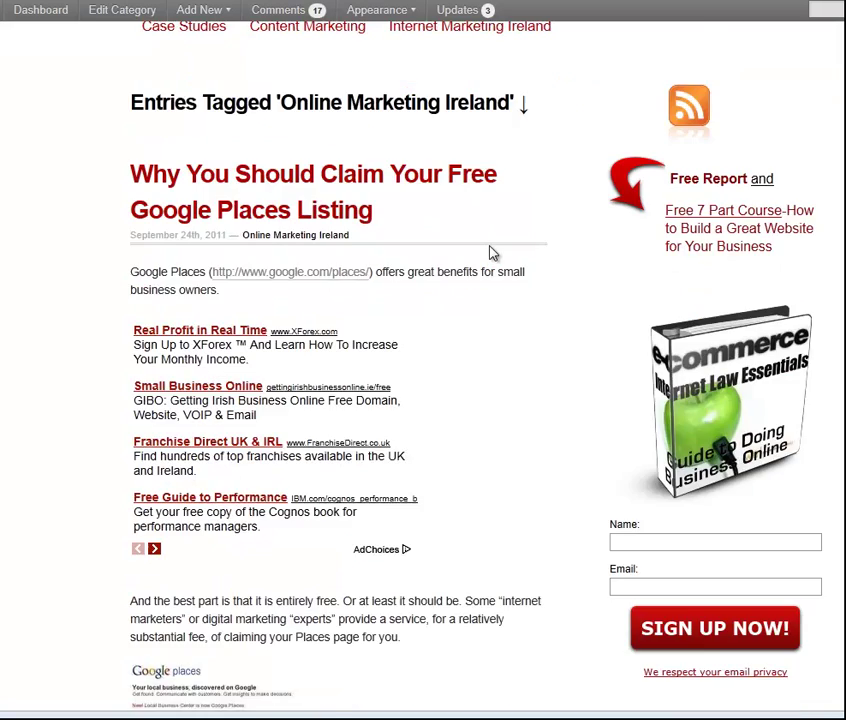
{"action": "scroll", "coordinate": [490, 253], "scroll_direction": "up", "scroll_amount": 10}
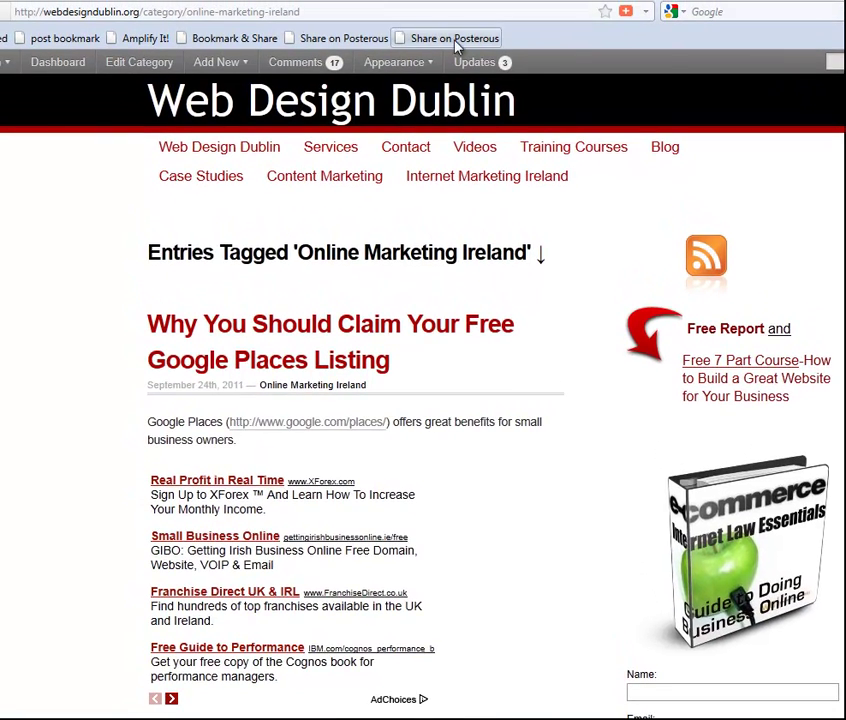
Load the category's feed by appending /feed to the Online Marketing Ireland URL.
{"action": "left_click", "coordinate": [377, 13]}
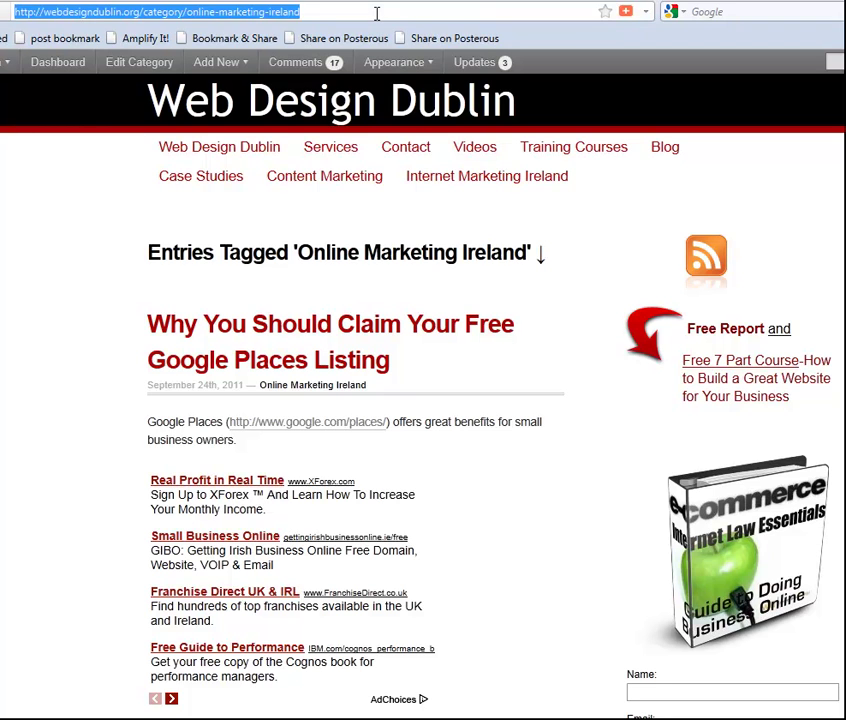
{"action": "left_click", "coordinate": [377, 13]}
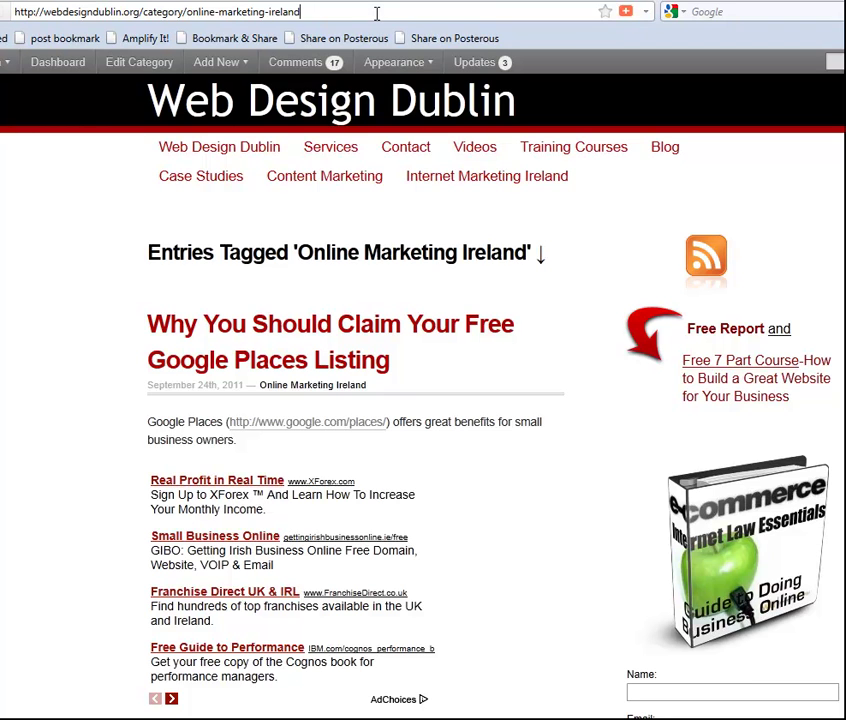
{"action": "type", "text": "/feed"}
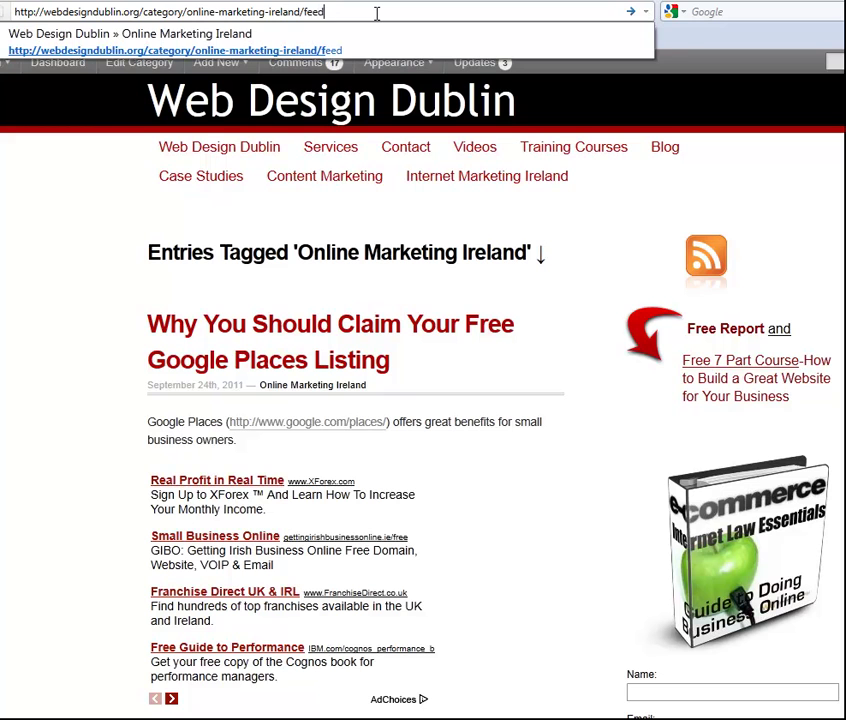
{"action": "key", "text": "Return"}
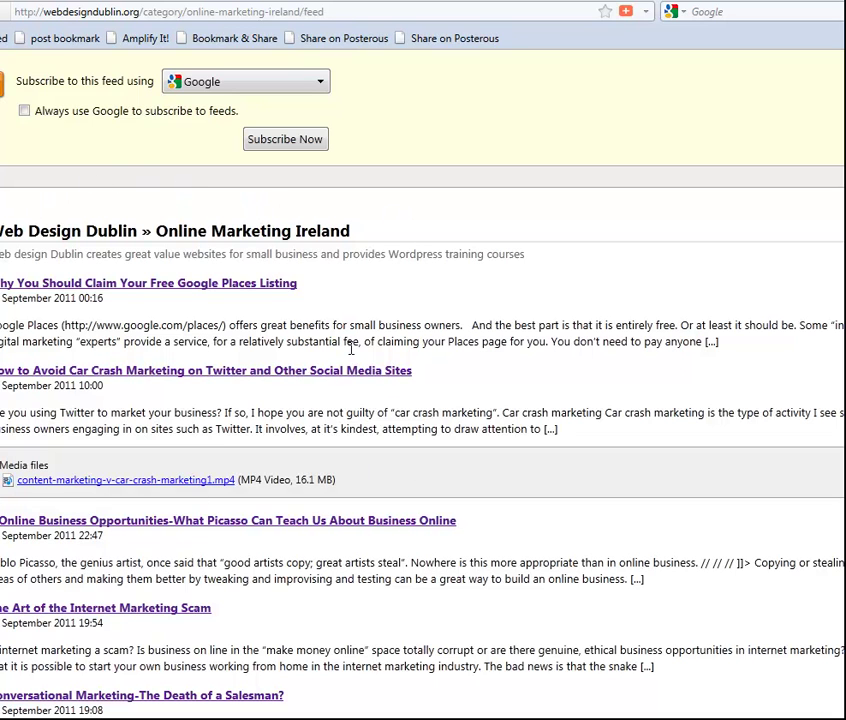
Scroll through the category feed, then switch to FeedAgg's Add RSS Feed page.
{"action": "scroll", "coordinate": [425, 268], "scroll_direction": "down", "scroll_amount": 7}
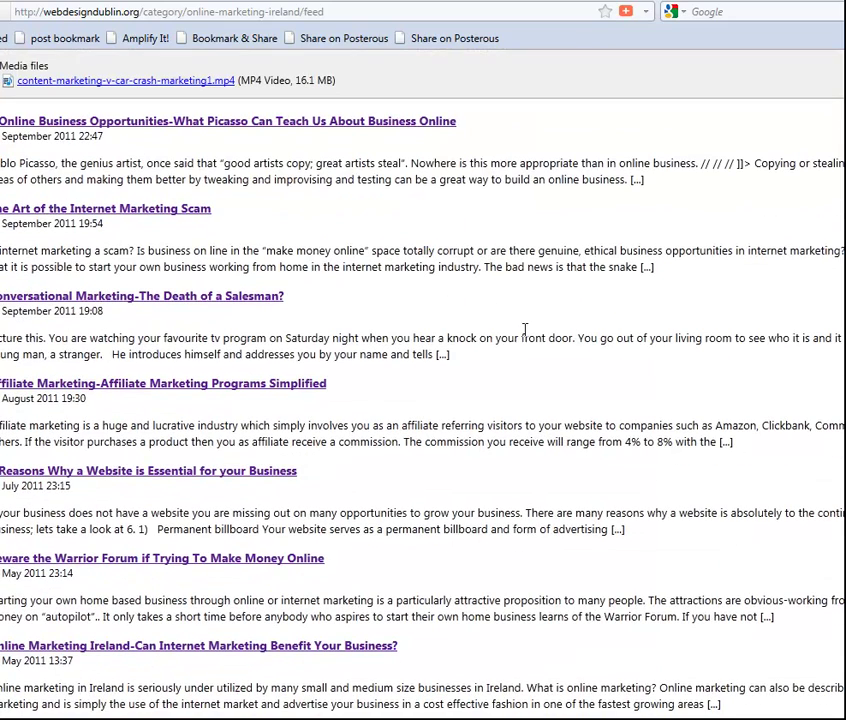
{"action": "scroll", "coordinate": [541, 372], "scroll_direction": "up", "scroll_amount": 7}
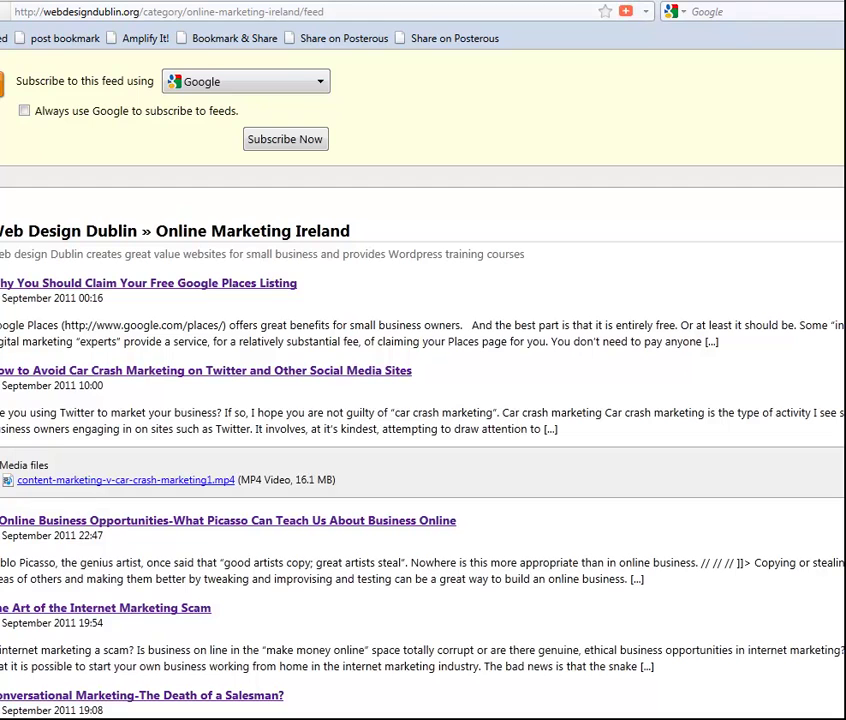
{"action": "key", "text": "ctrl+Tab"}
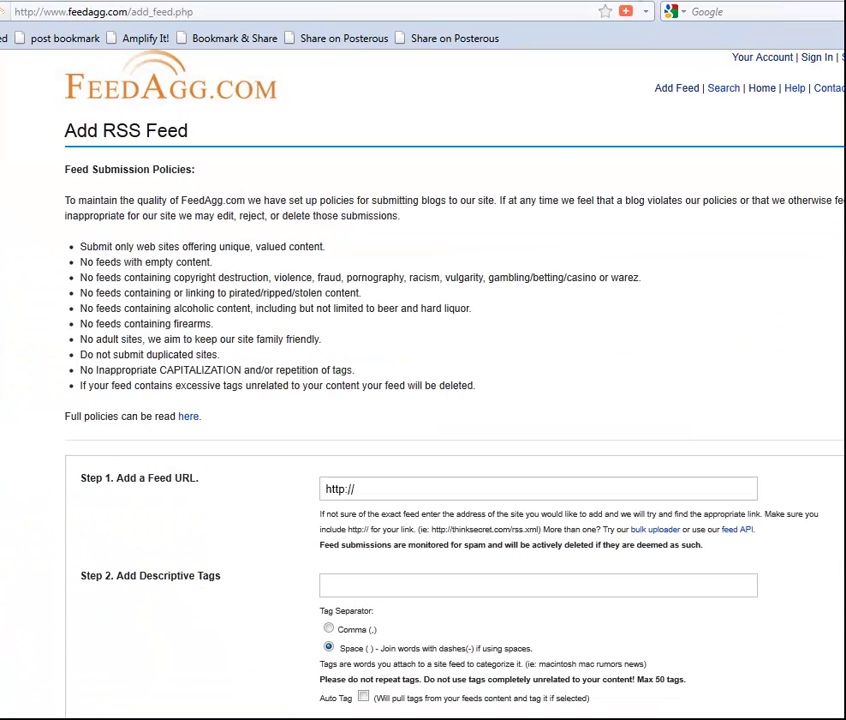